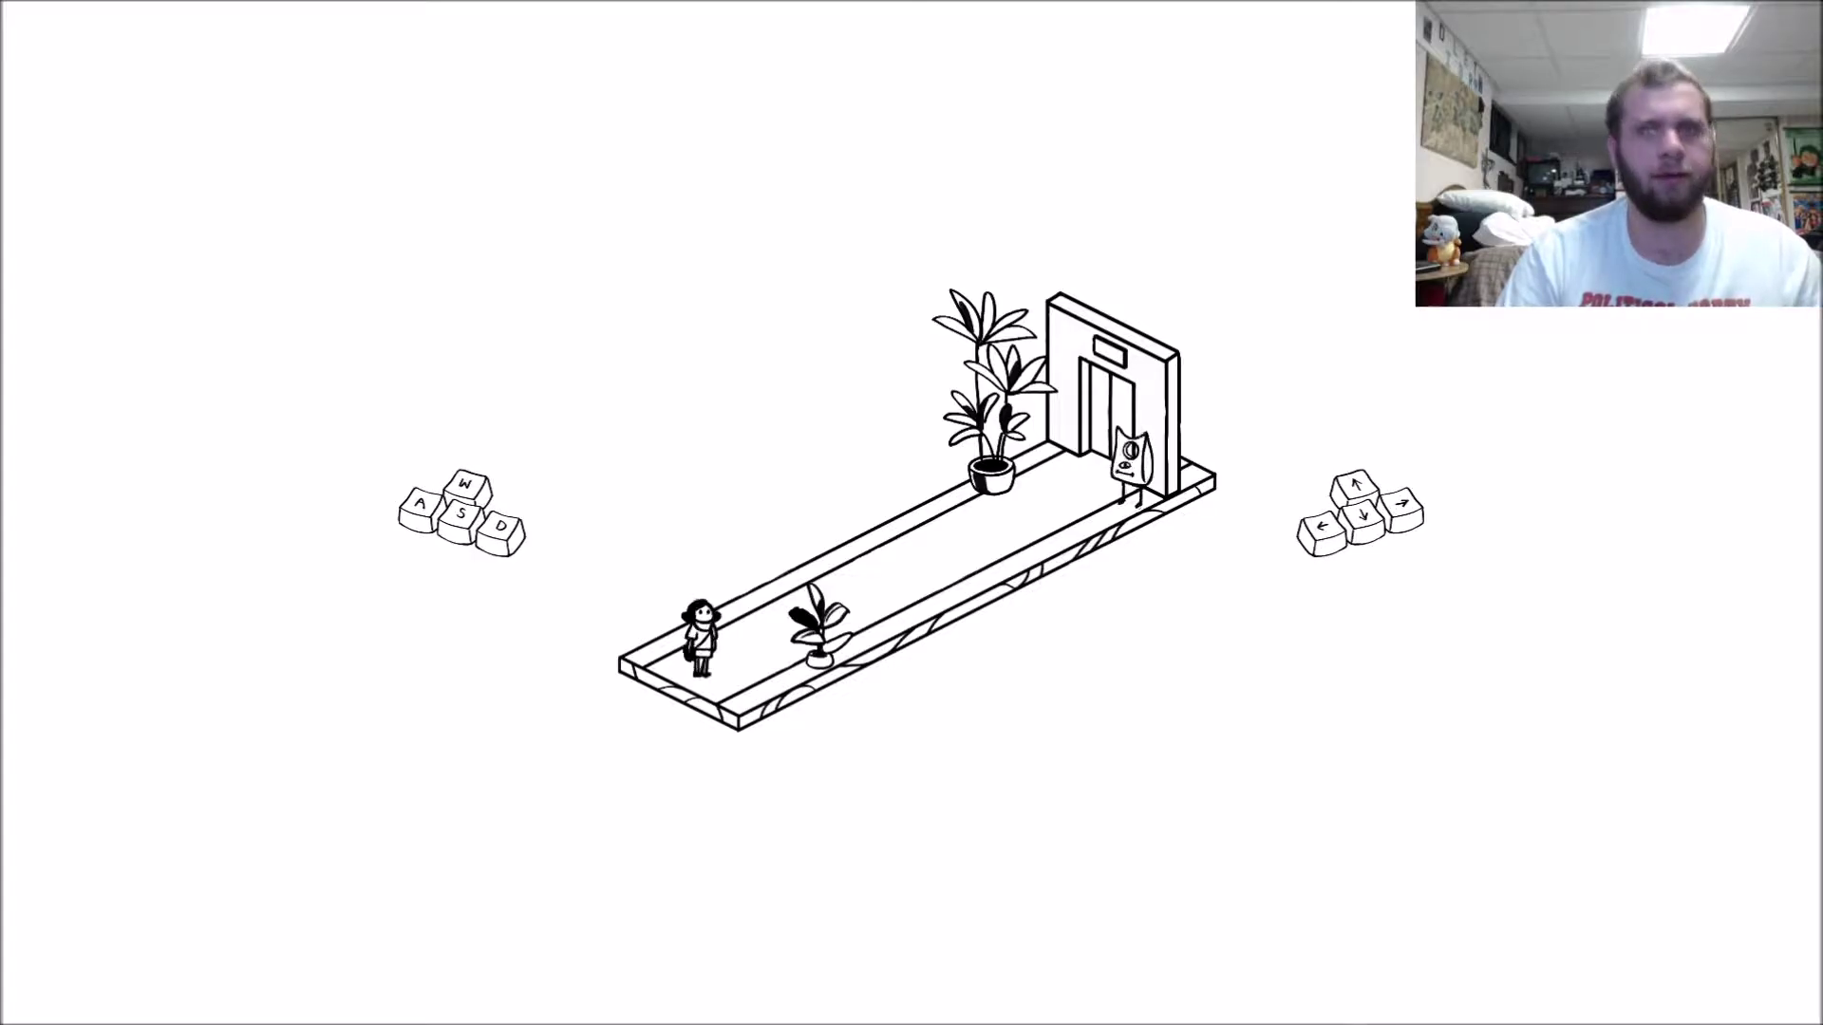
key(w)
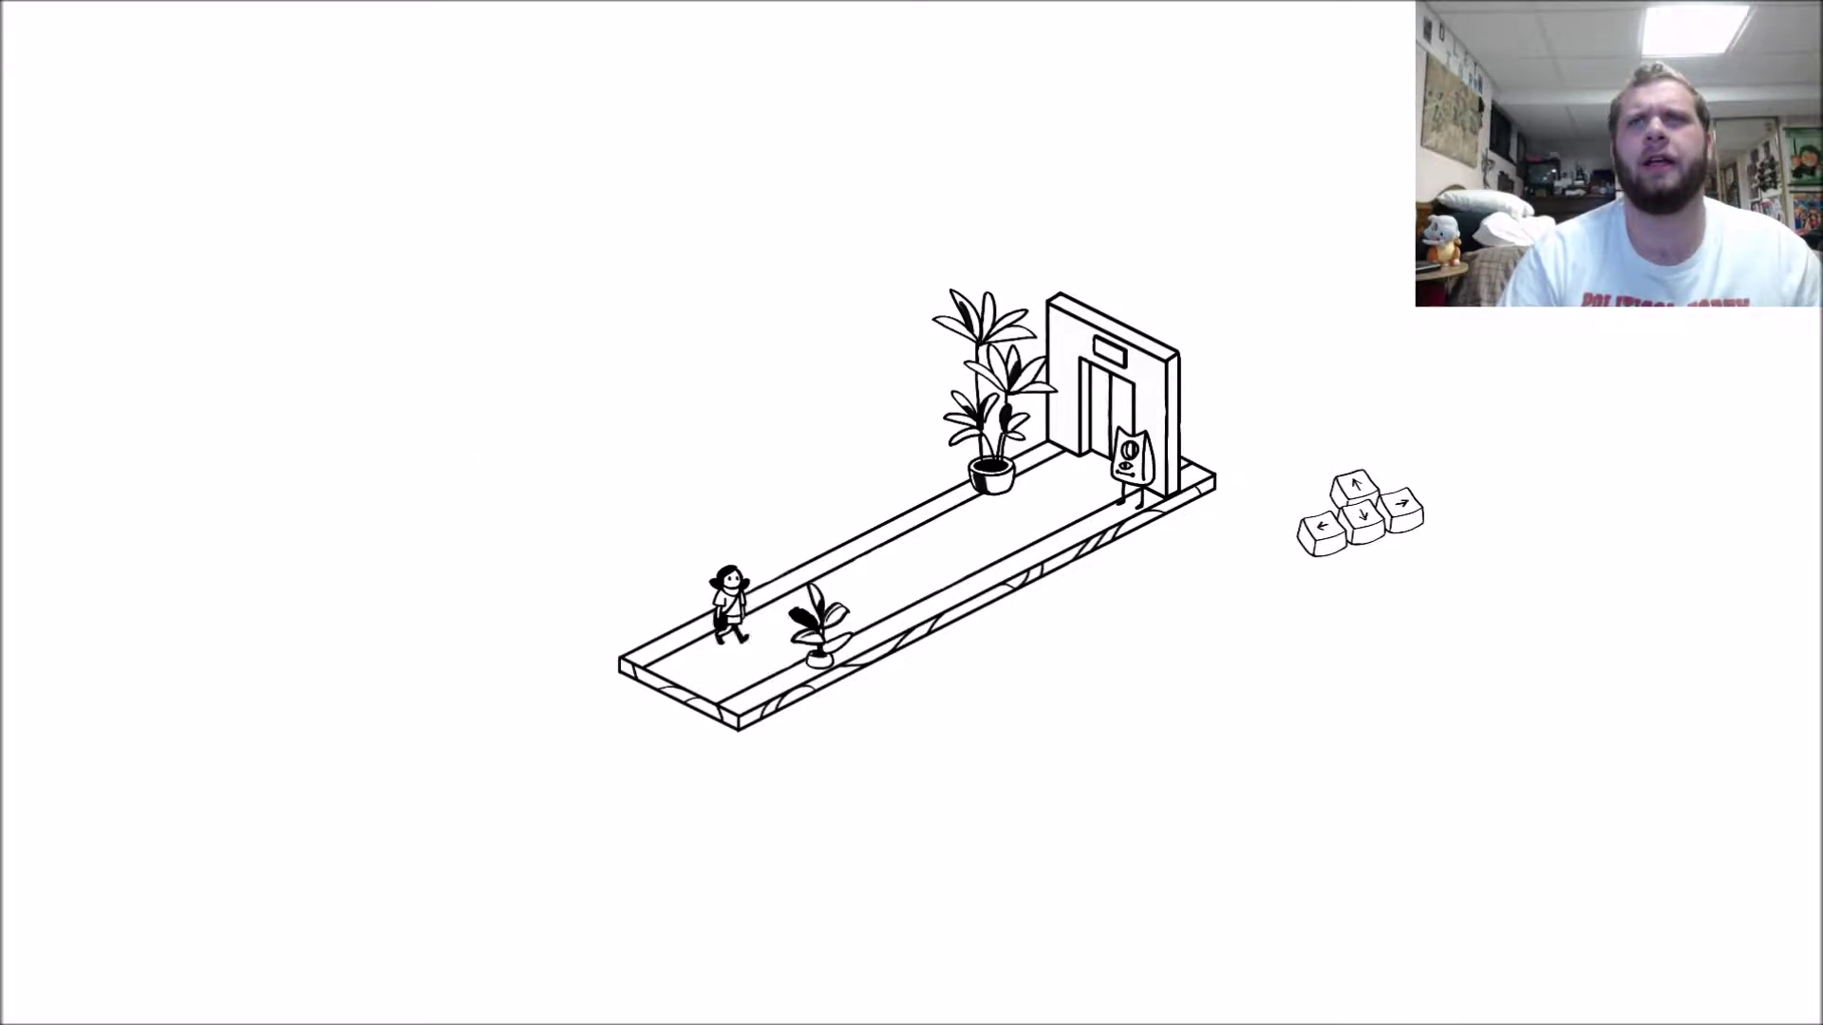
key(Up)
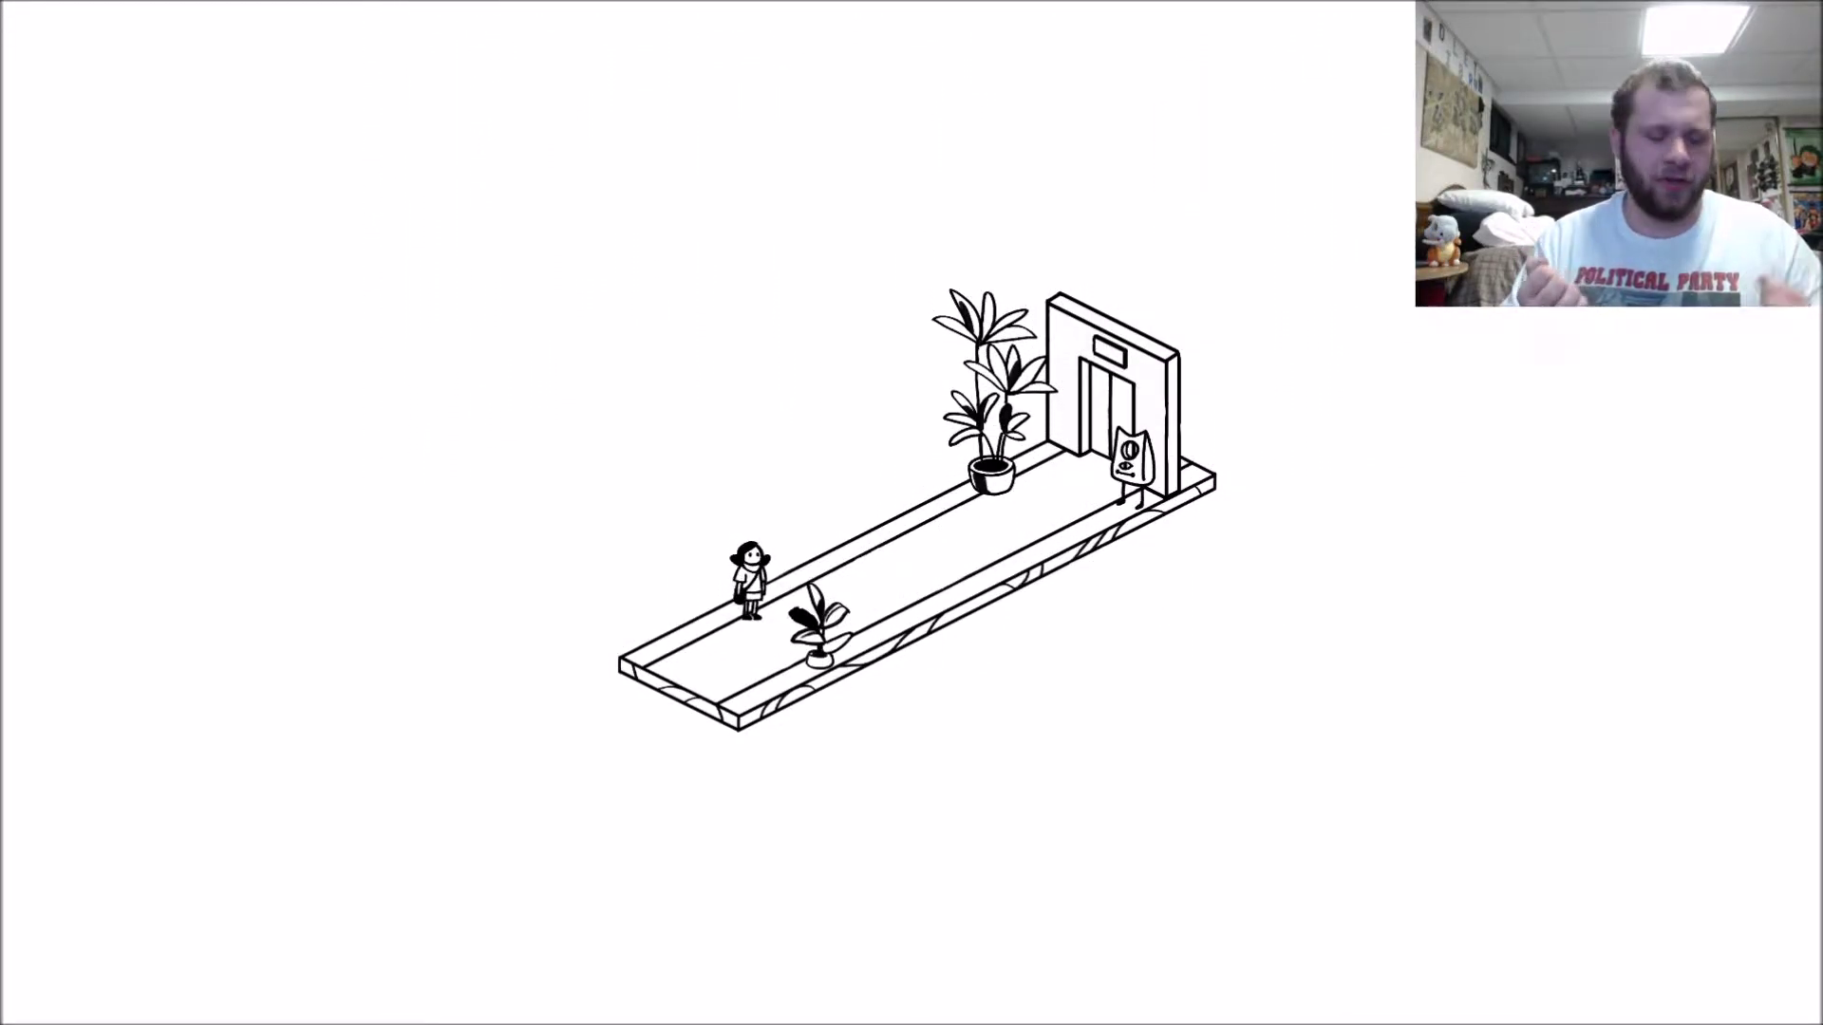
key(Right)
key(Right)
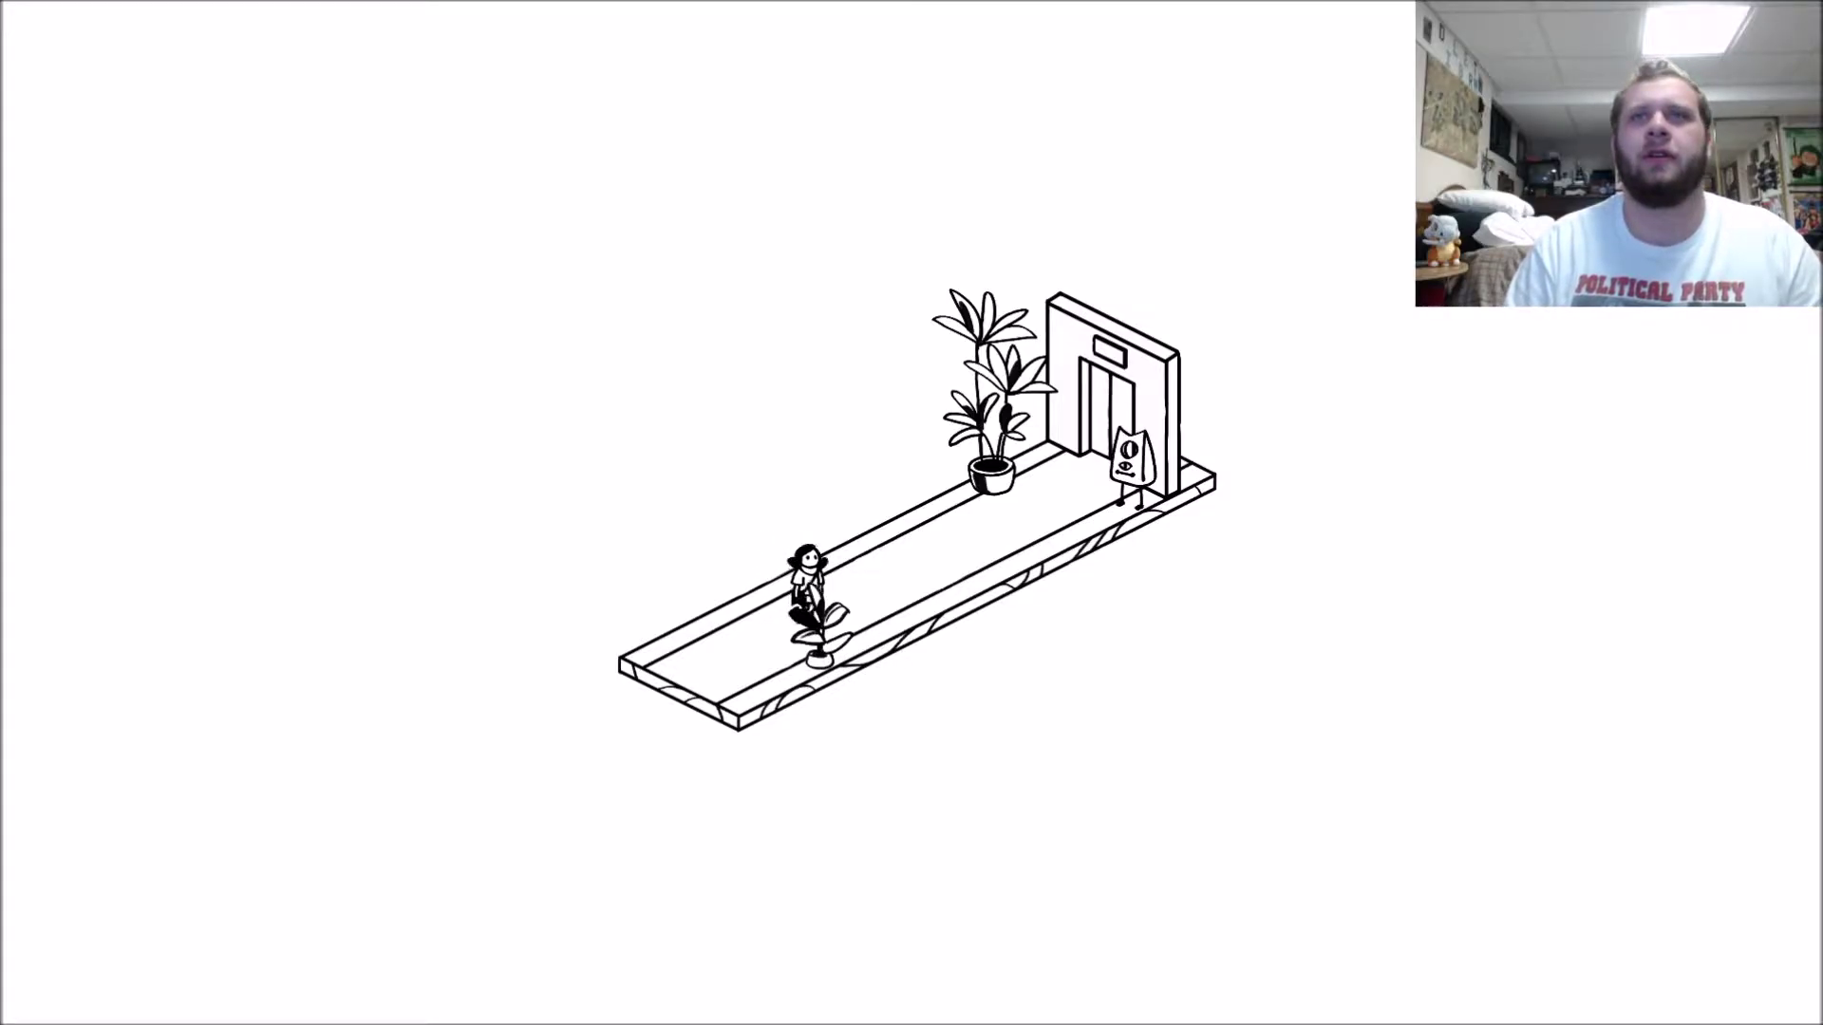
key(Right)
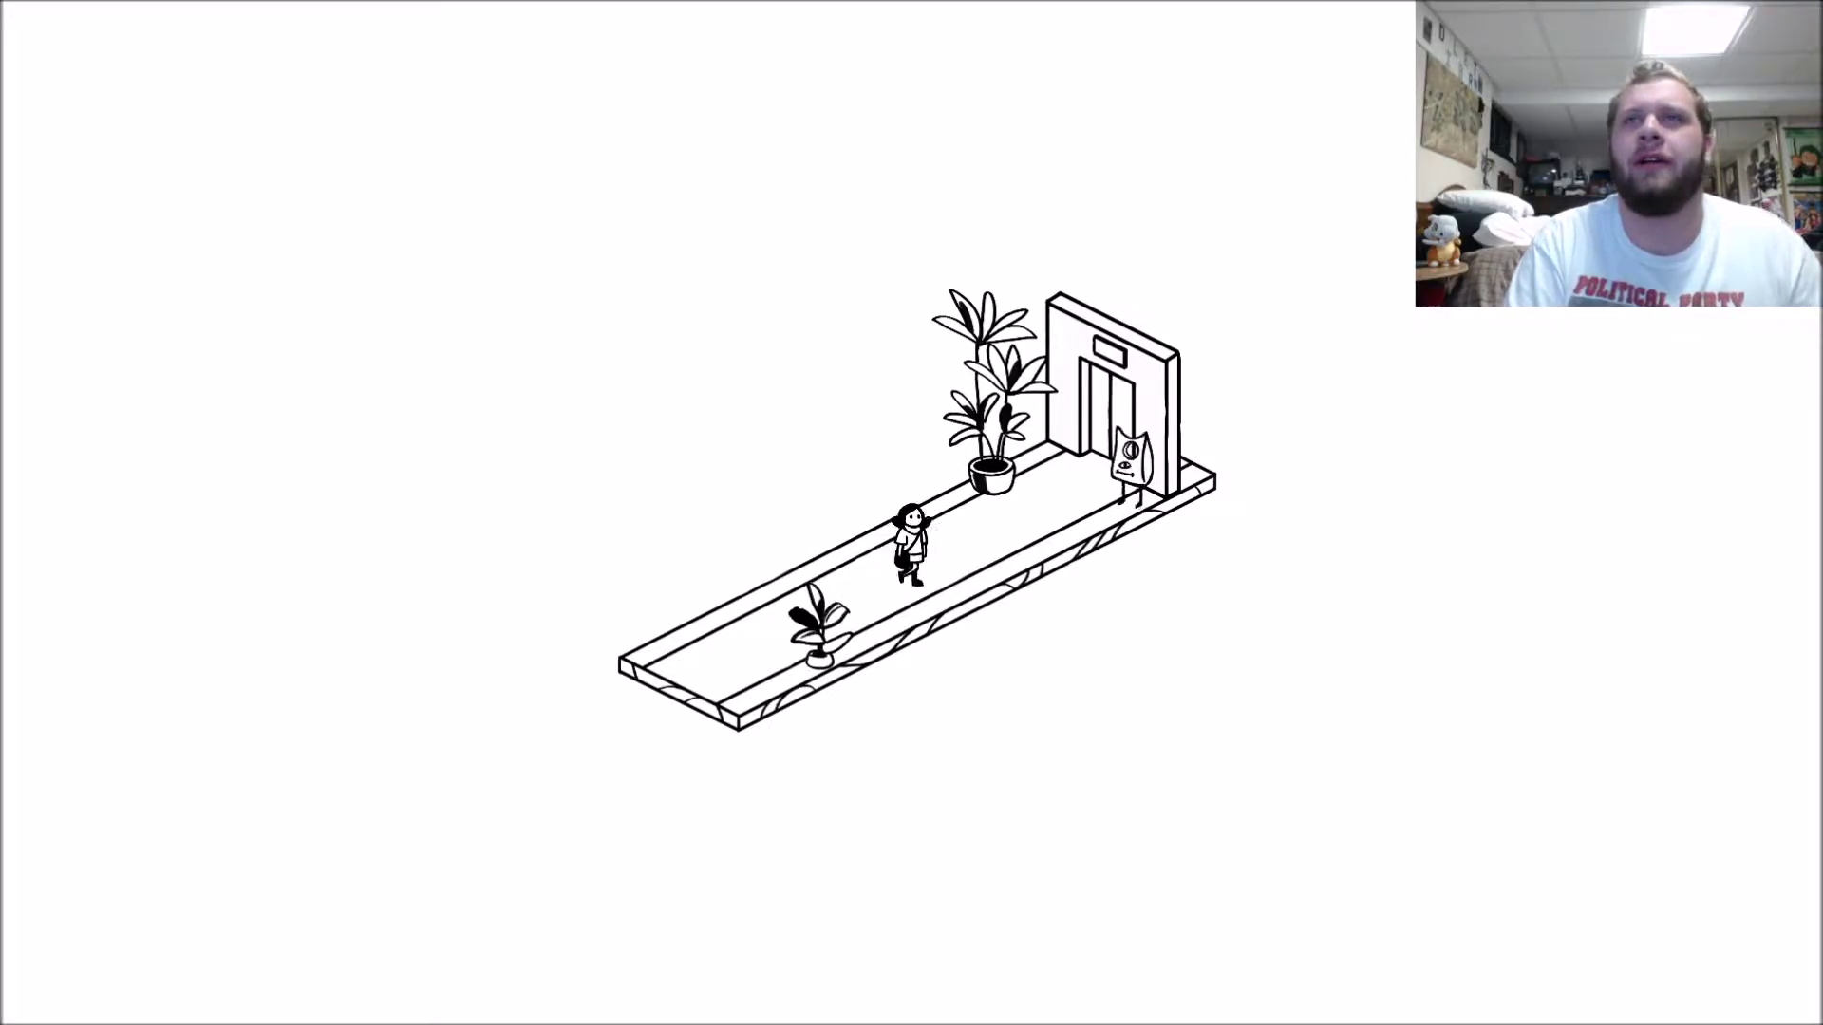
key(Right)
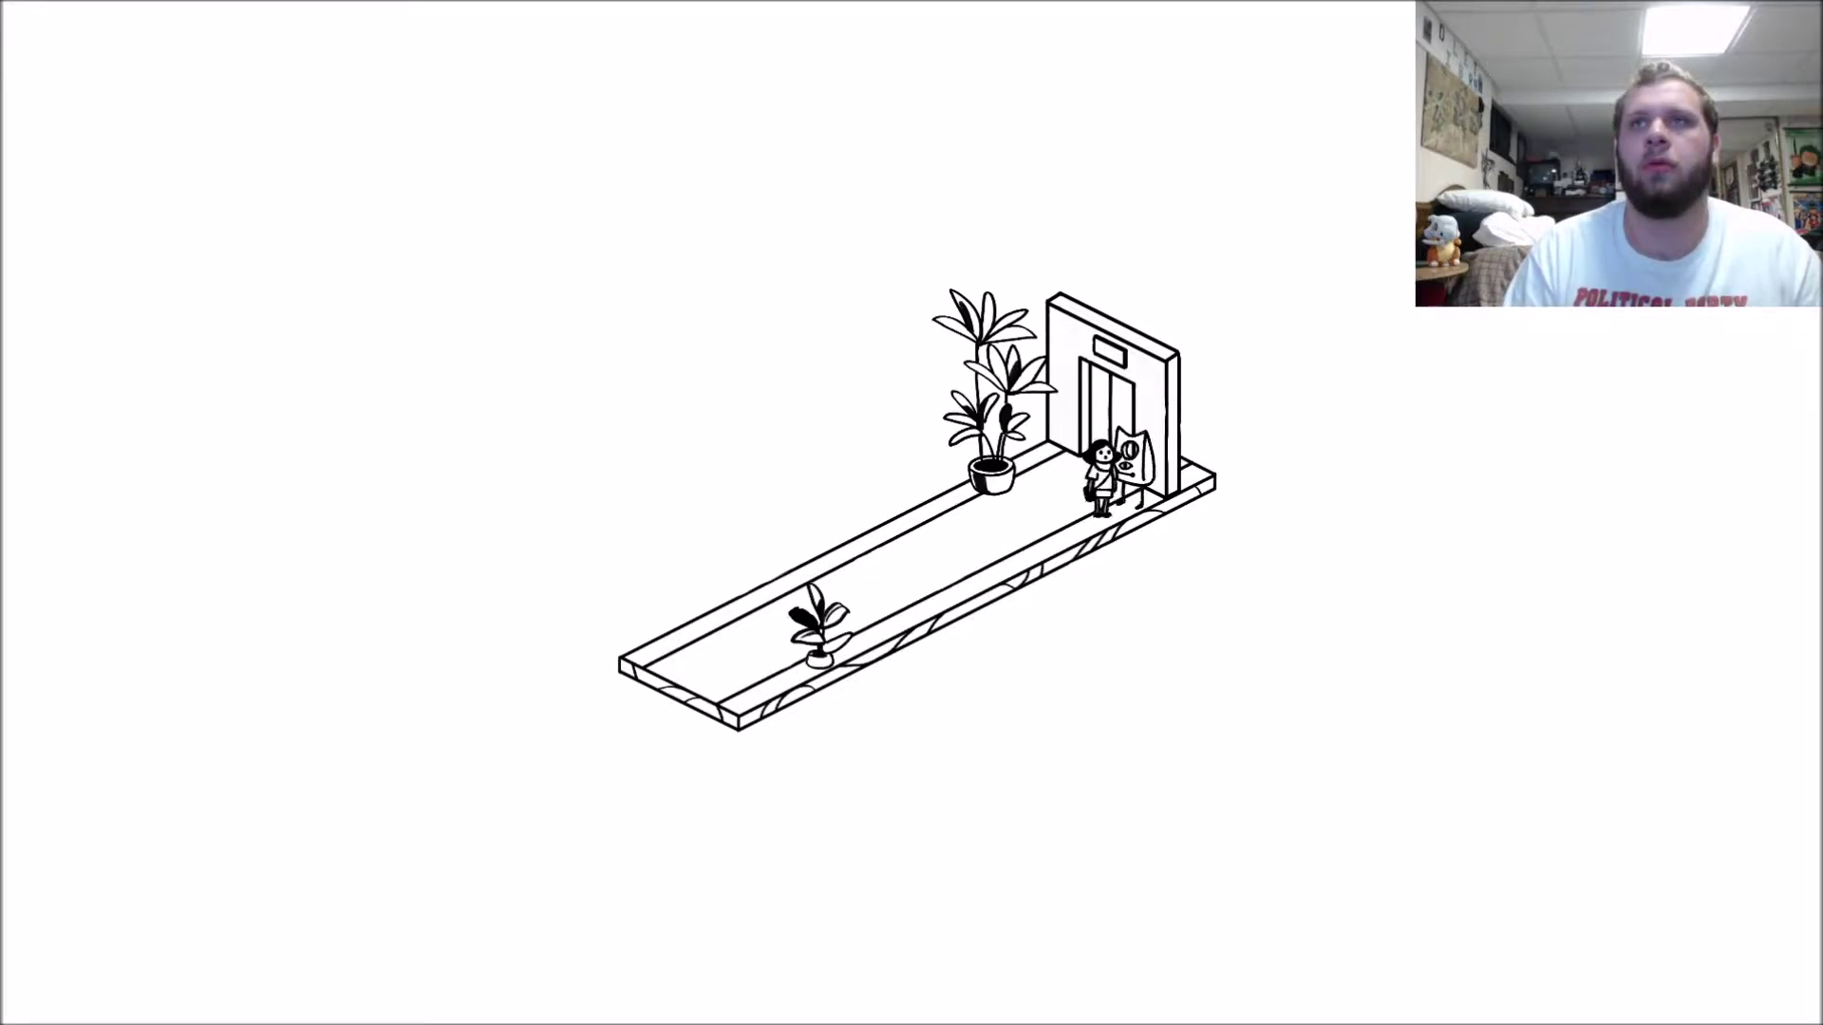
key(Up)
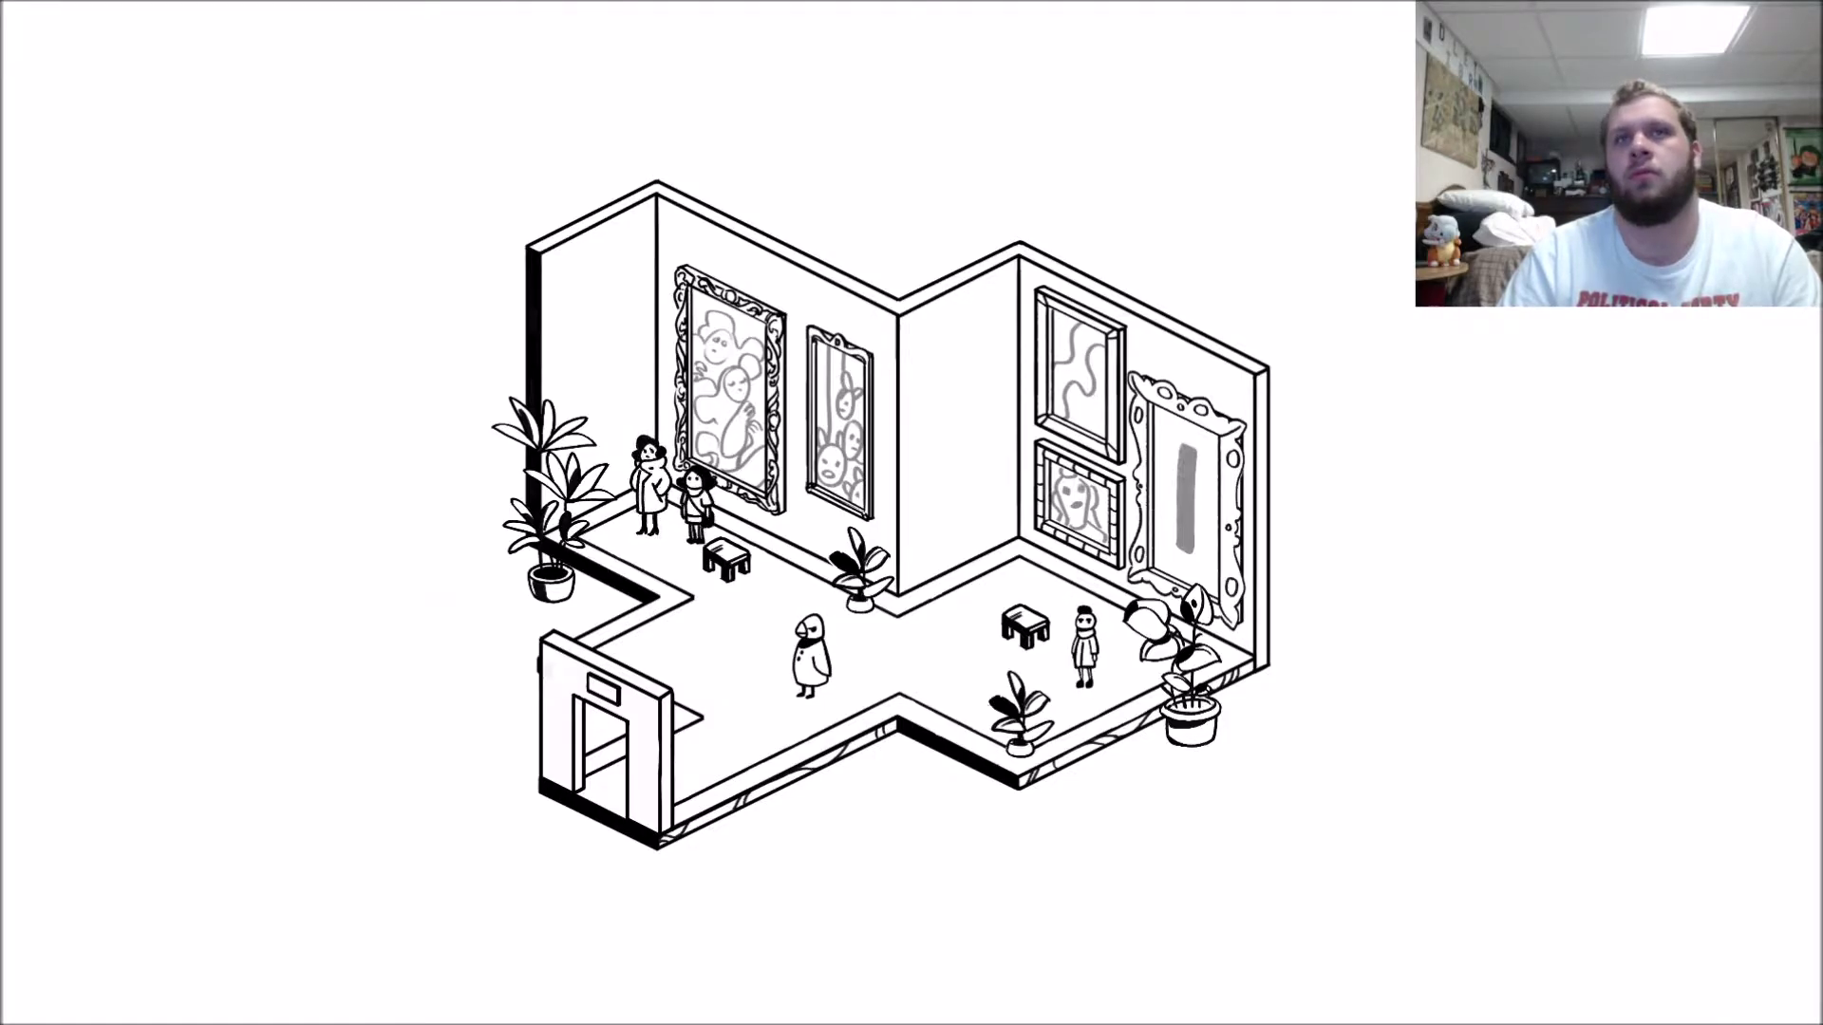
key(Left)
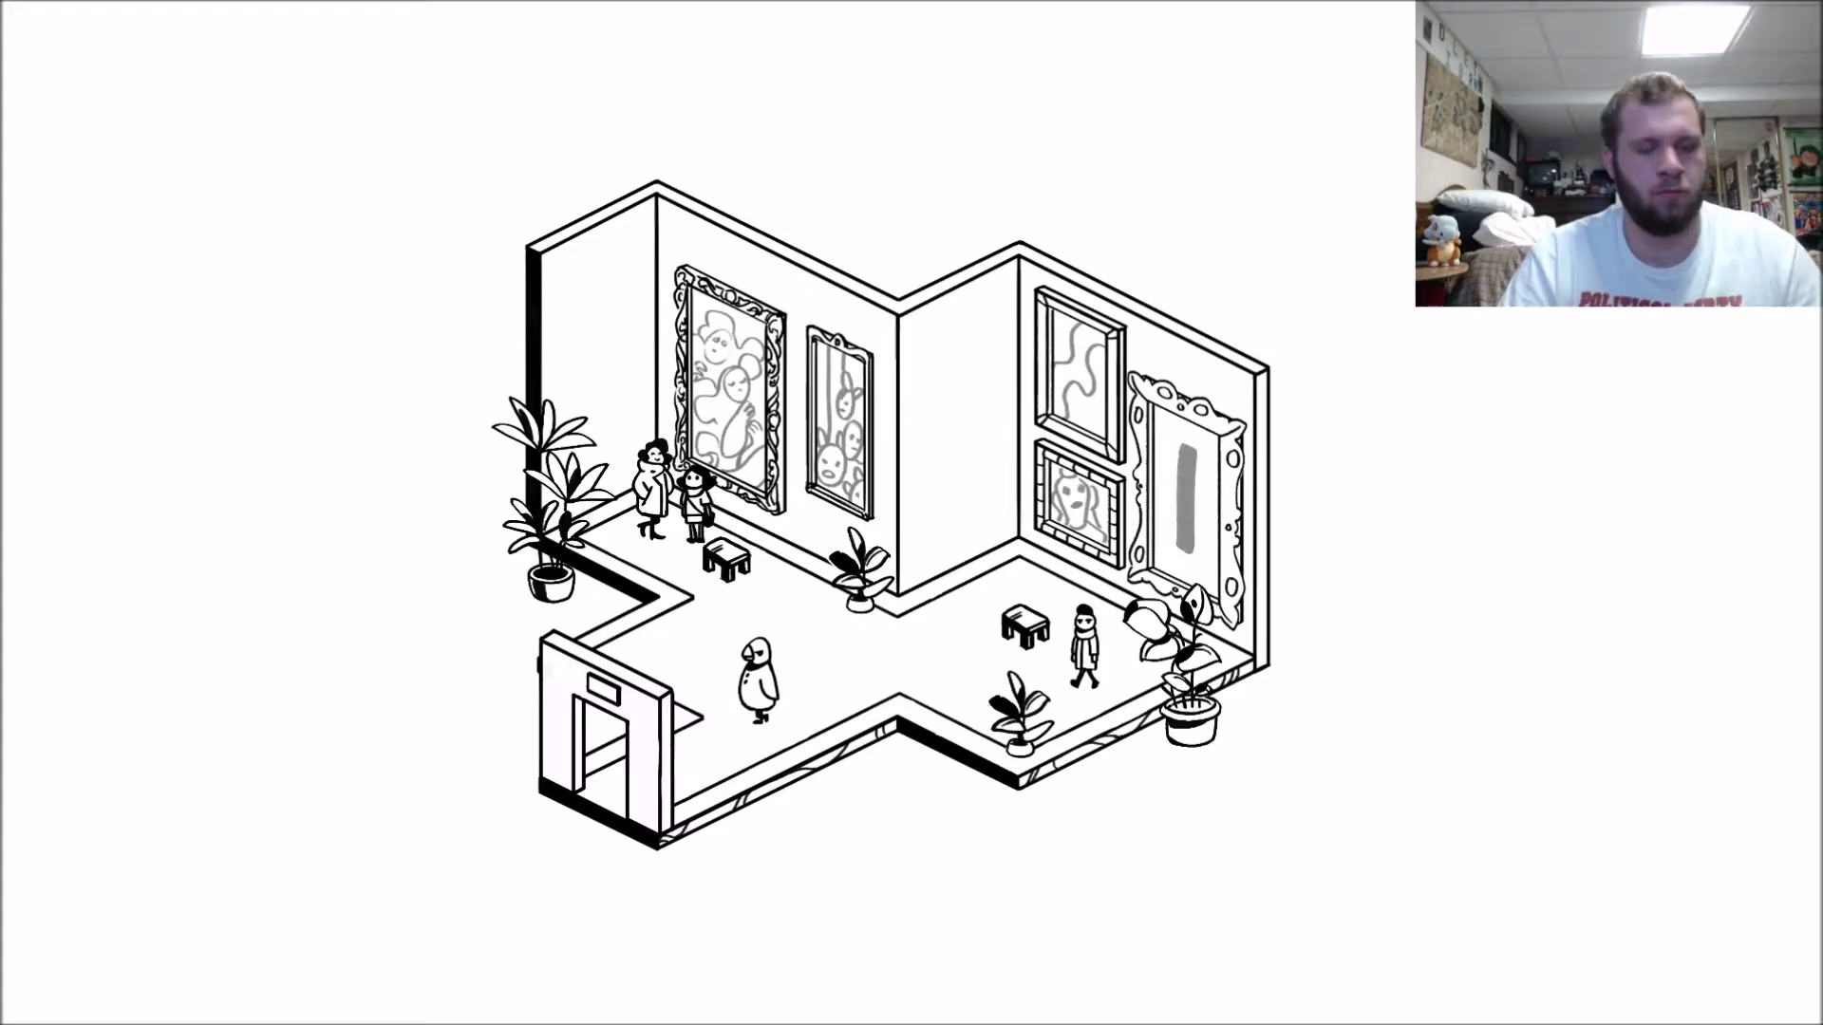
key(Left)
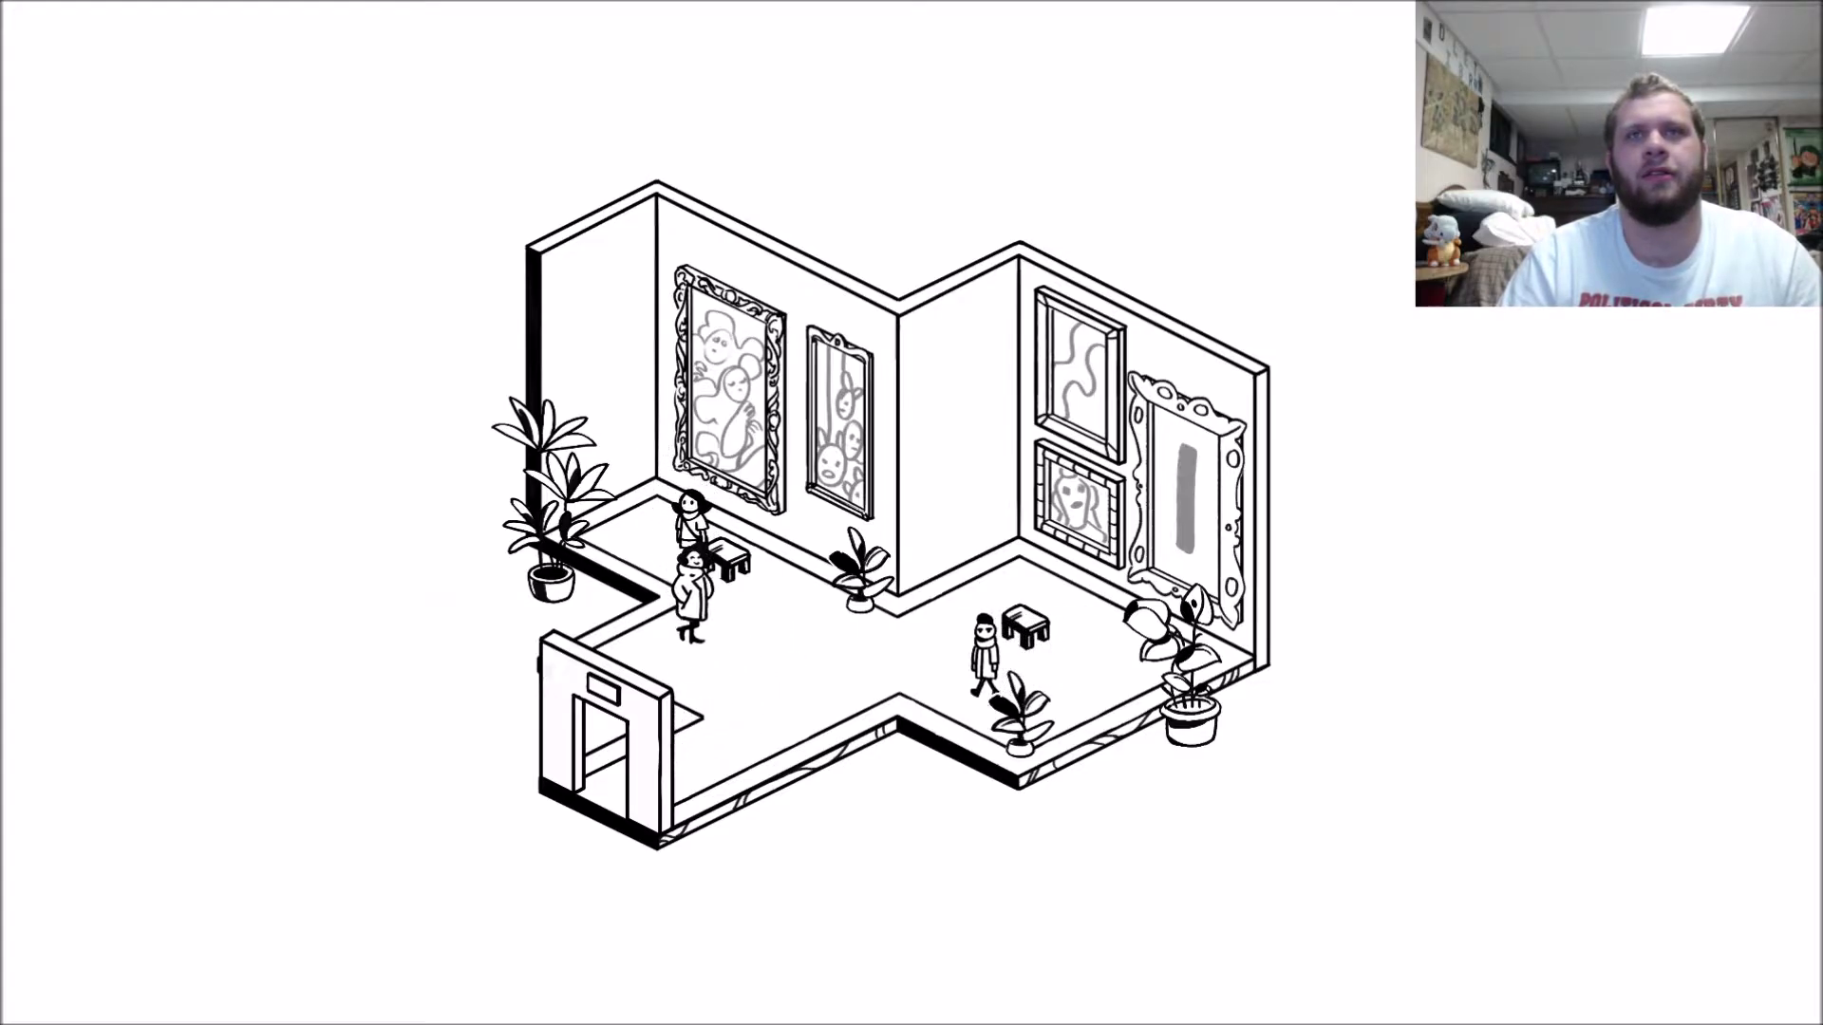
key(Left)
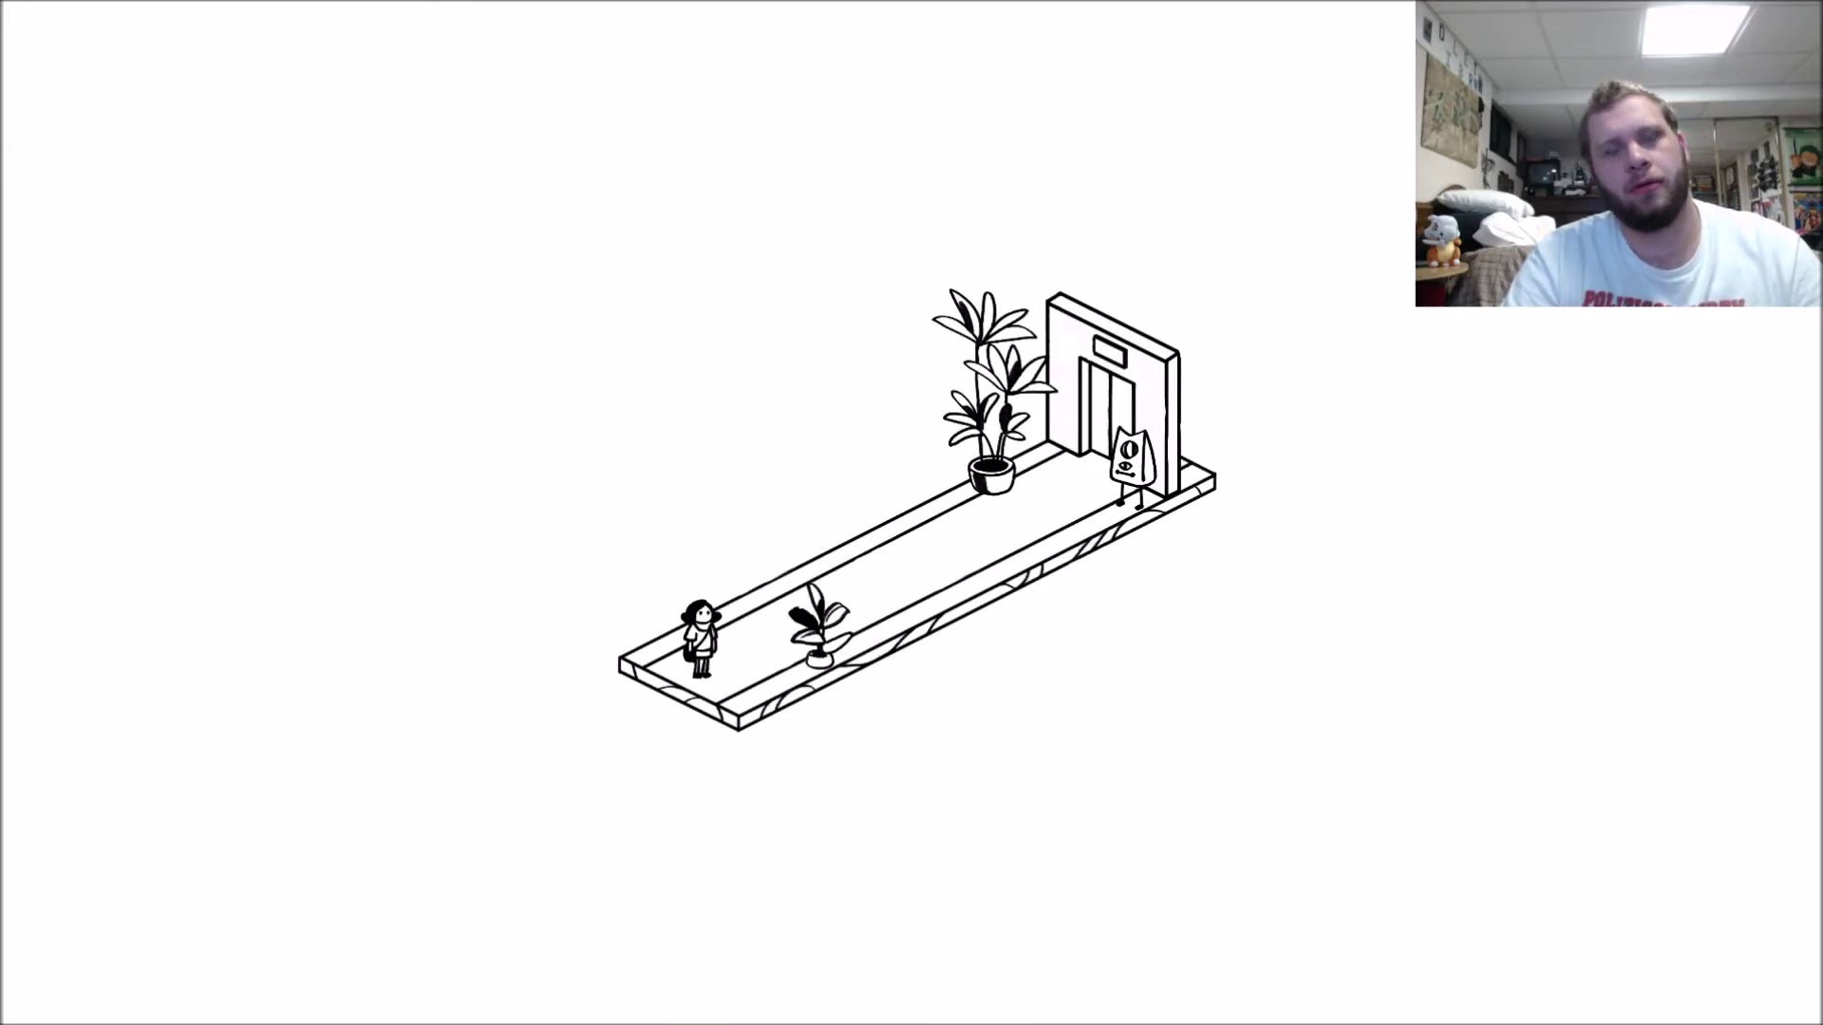
key(w)
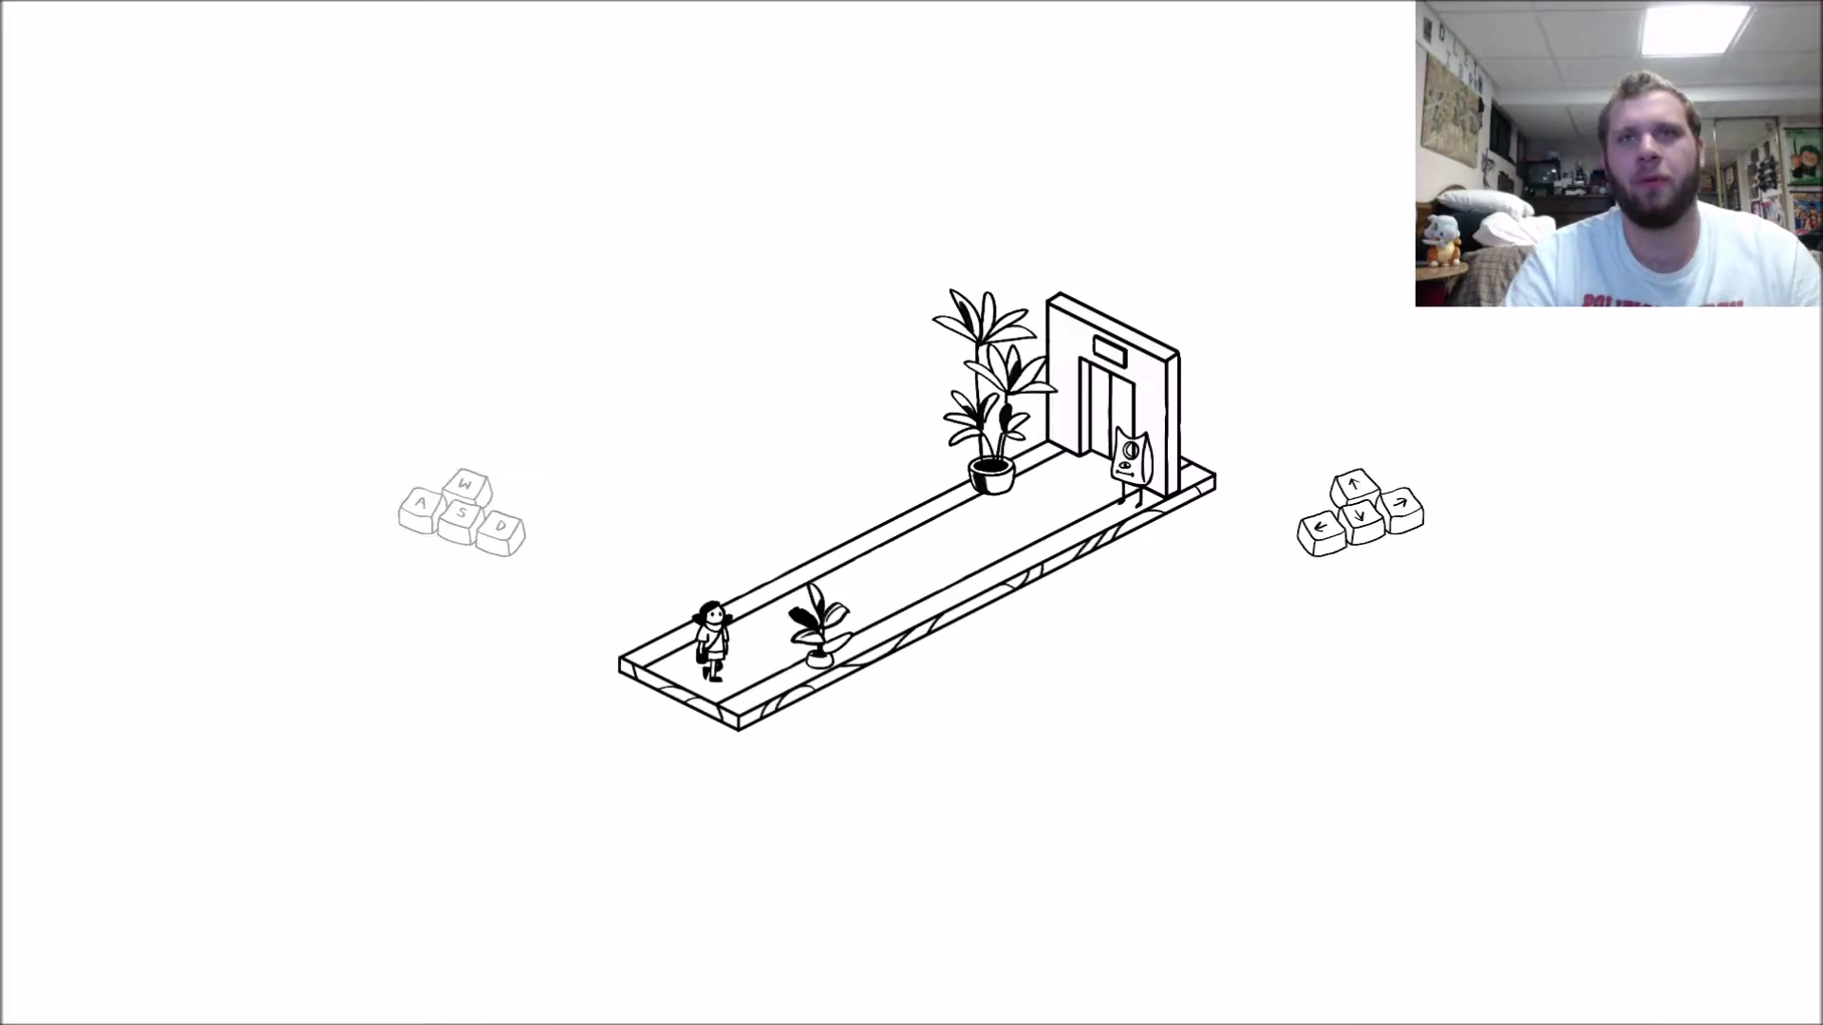
key(Right)
key(Up)
key(Right)
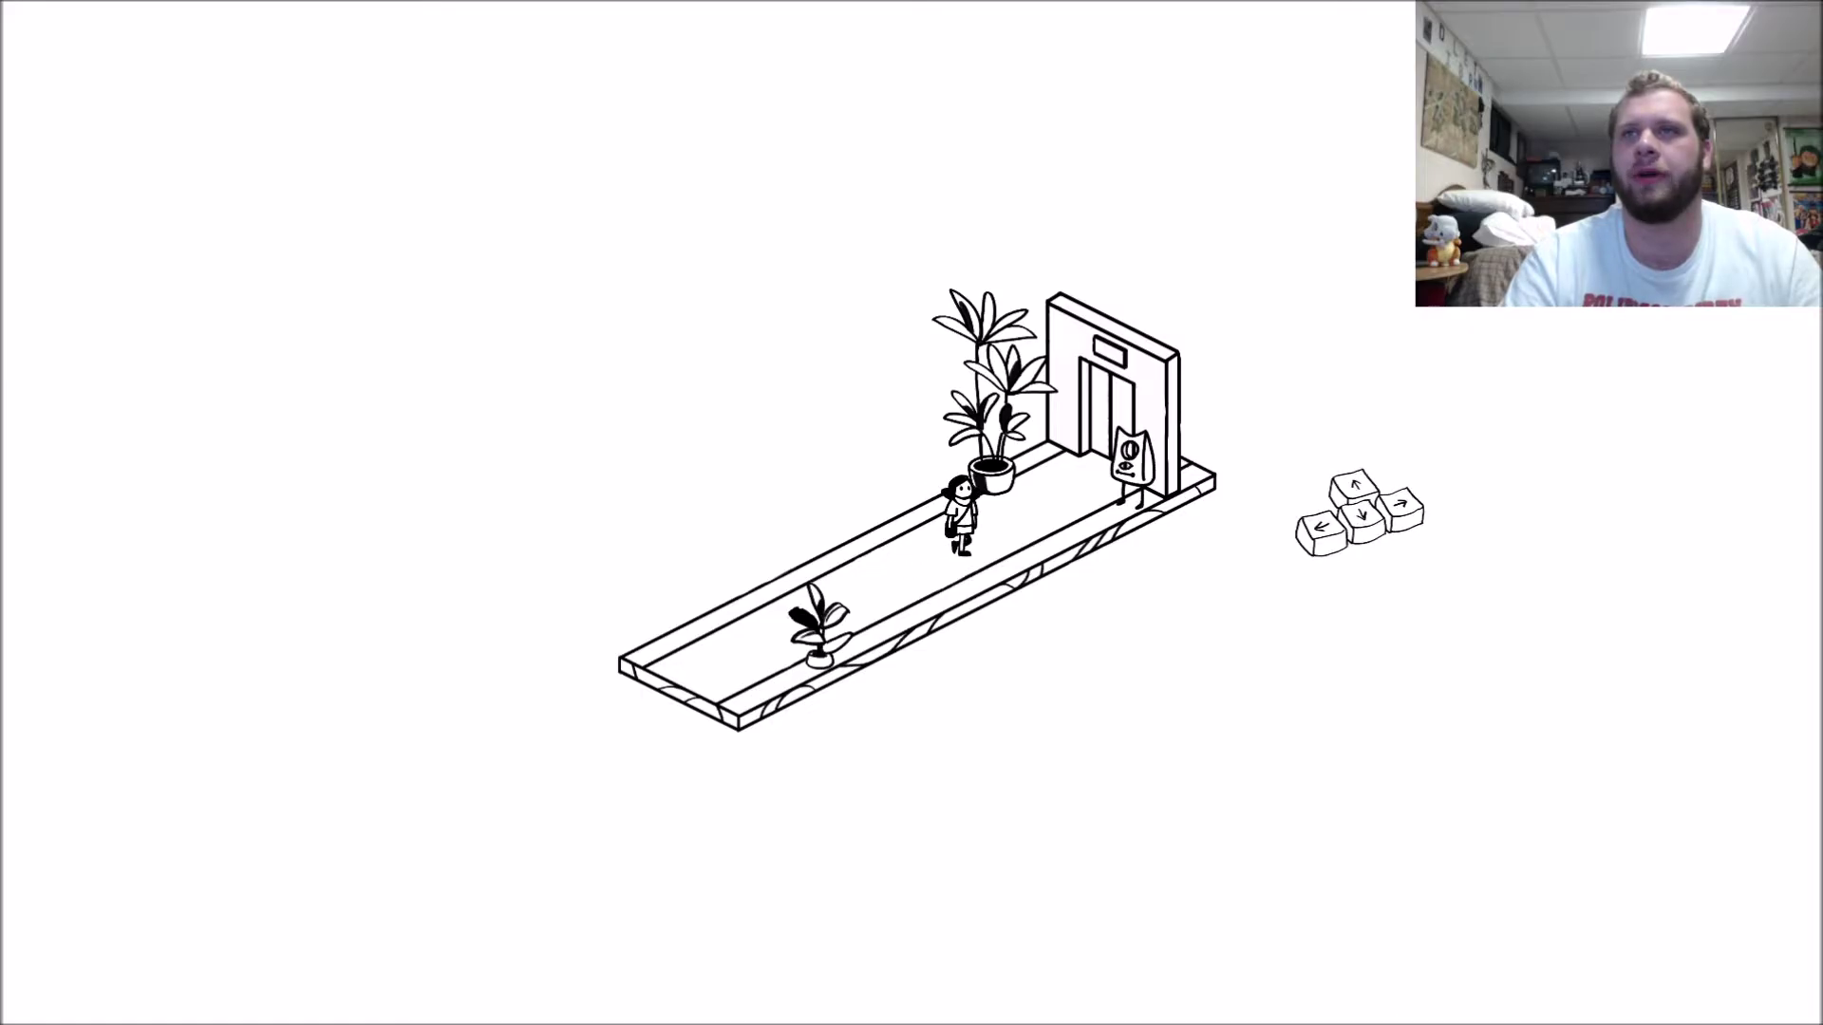
key(Right)
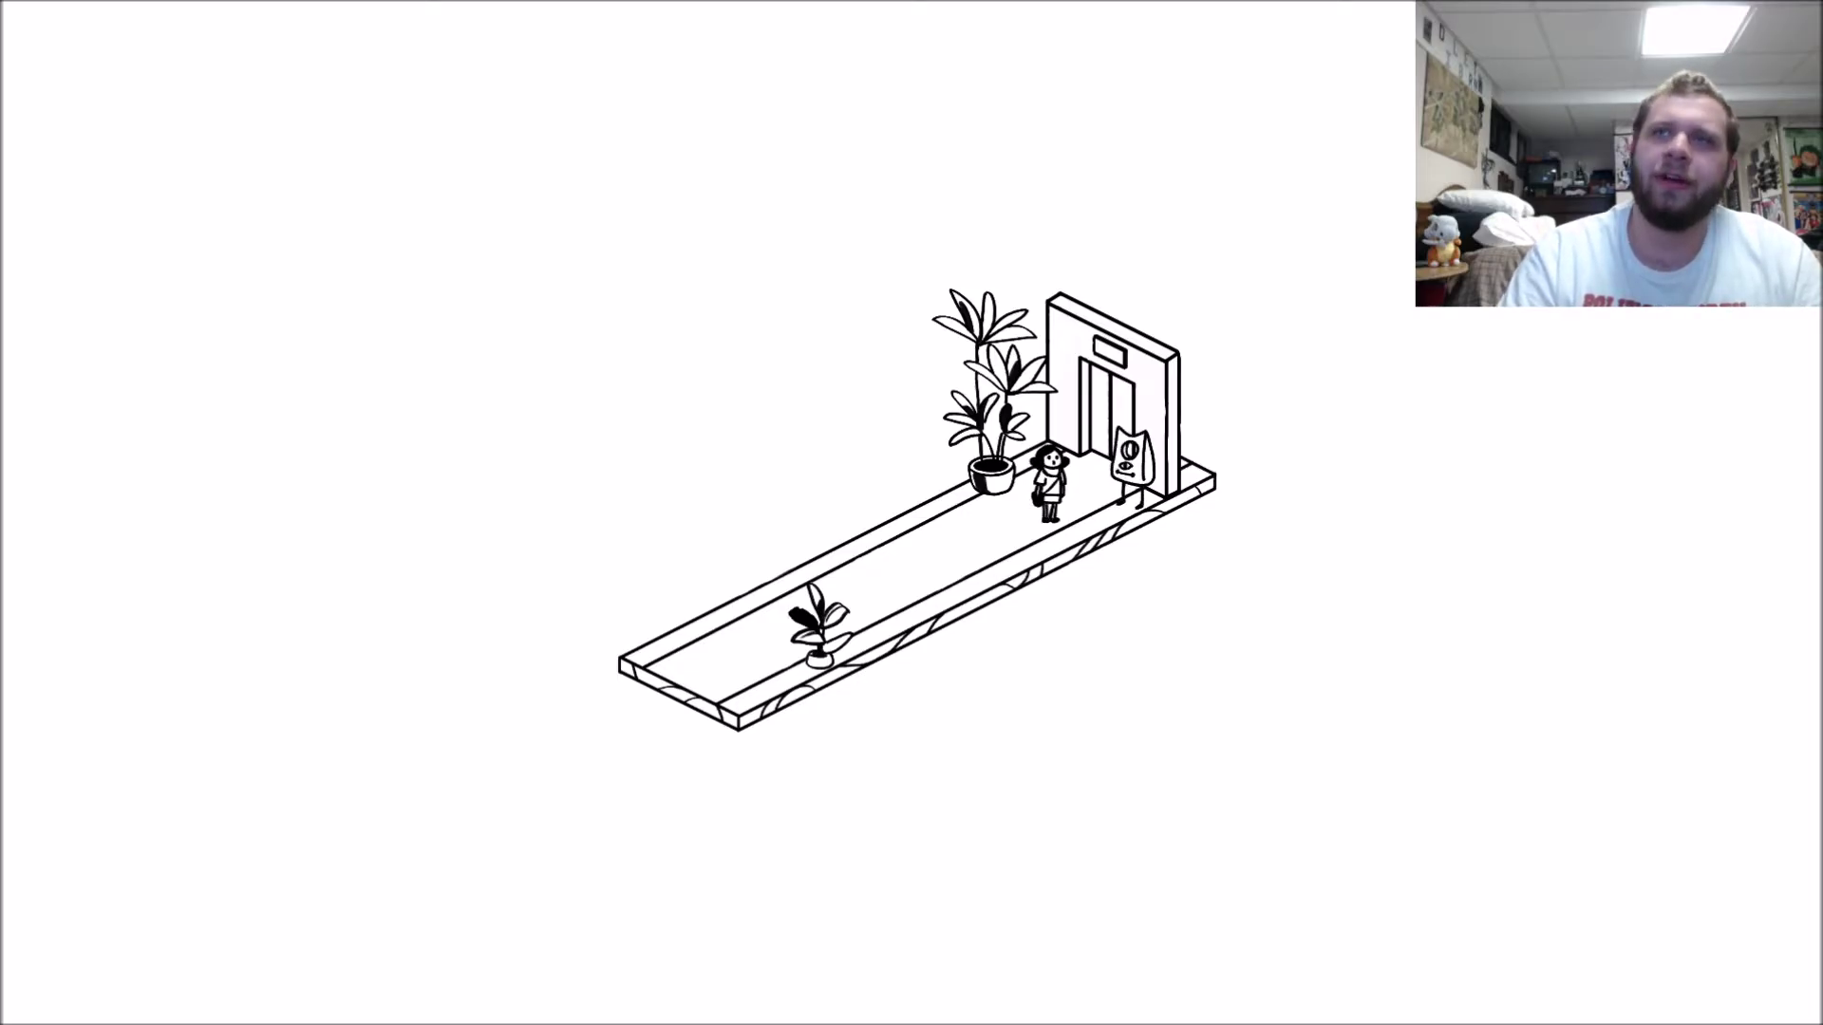
key(Right)
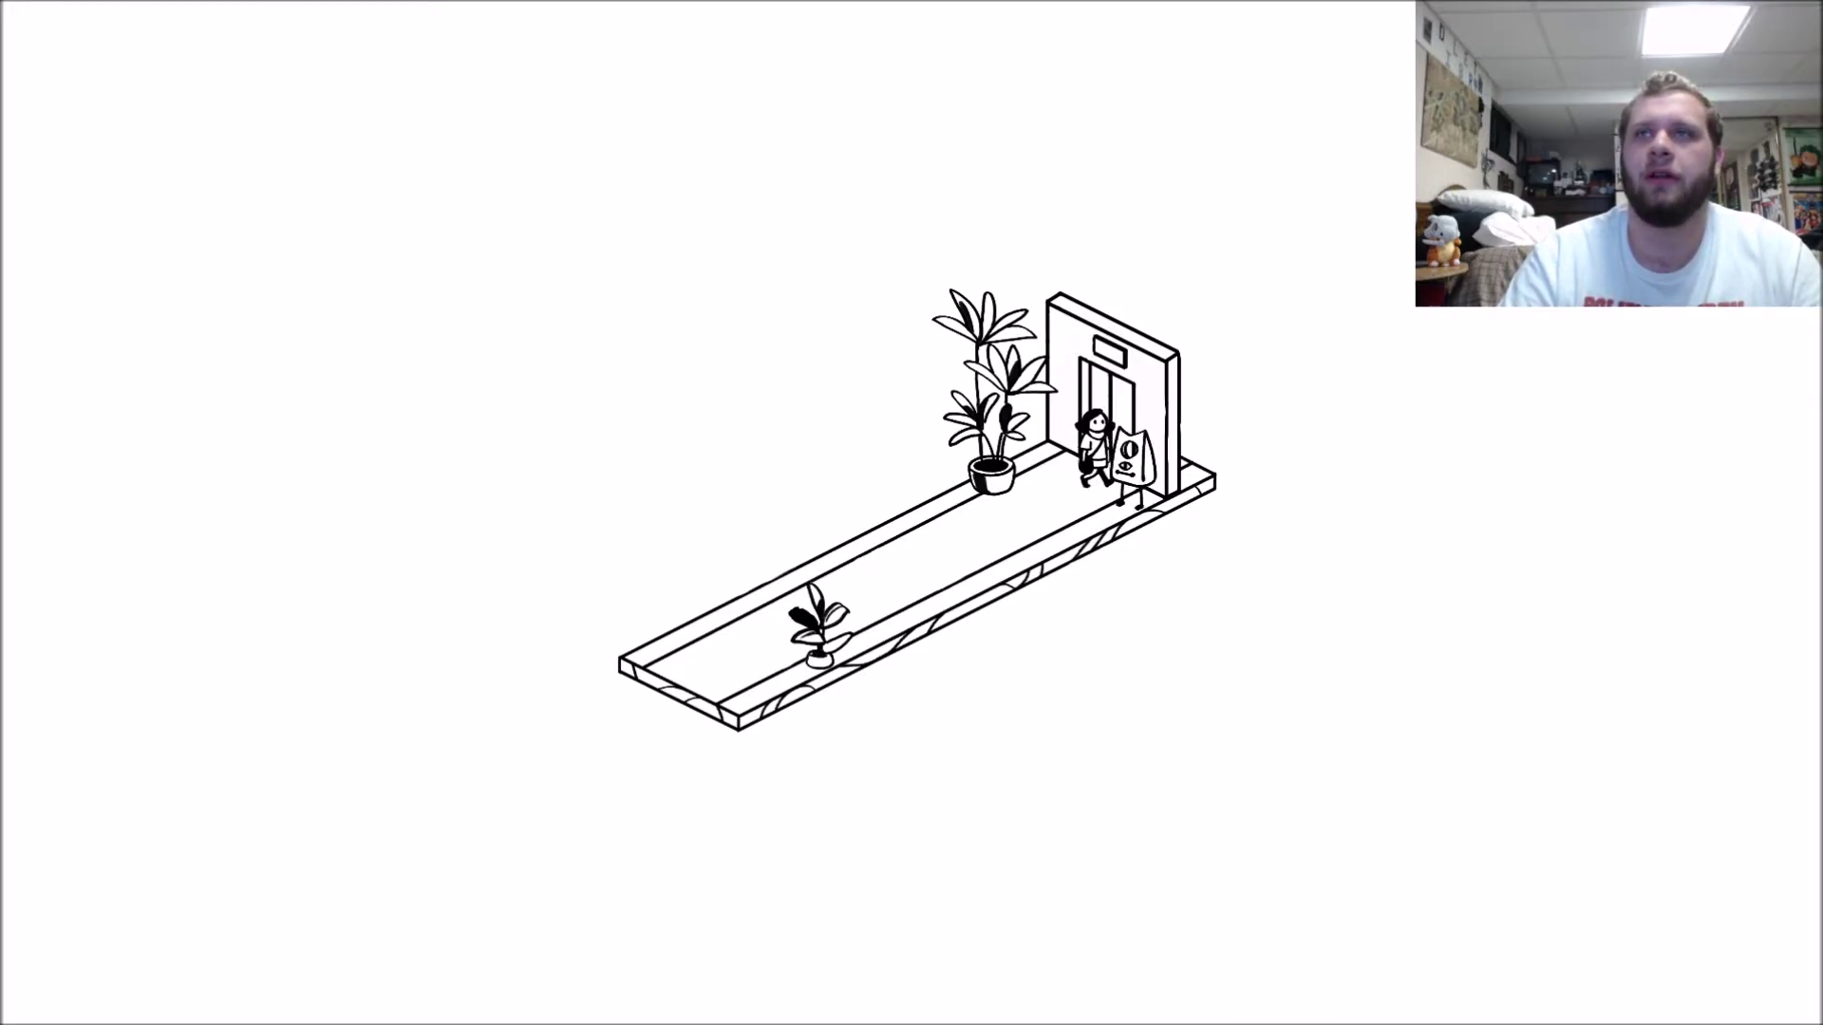
key(Right)
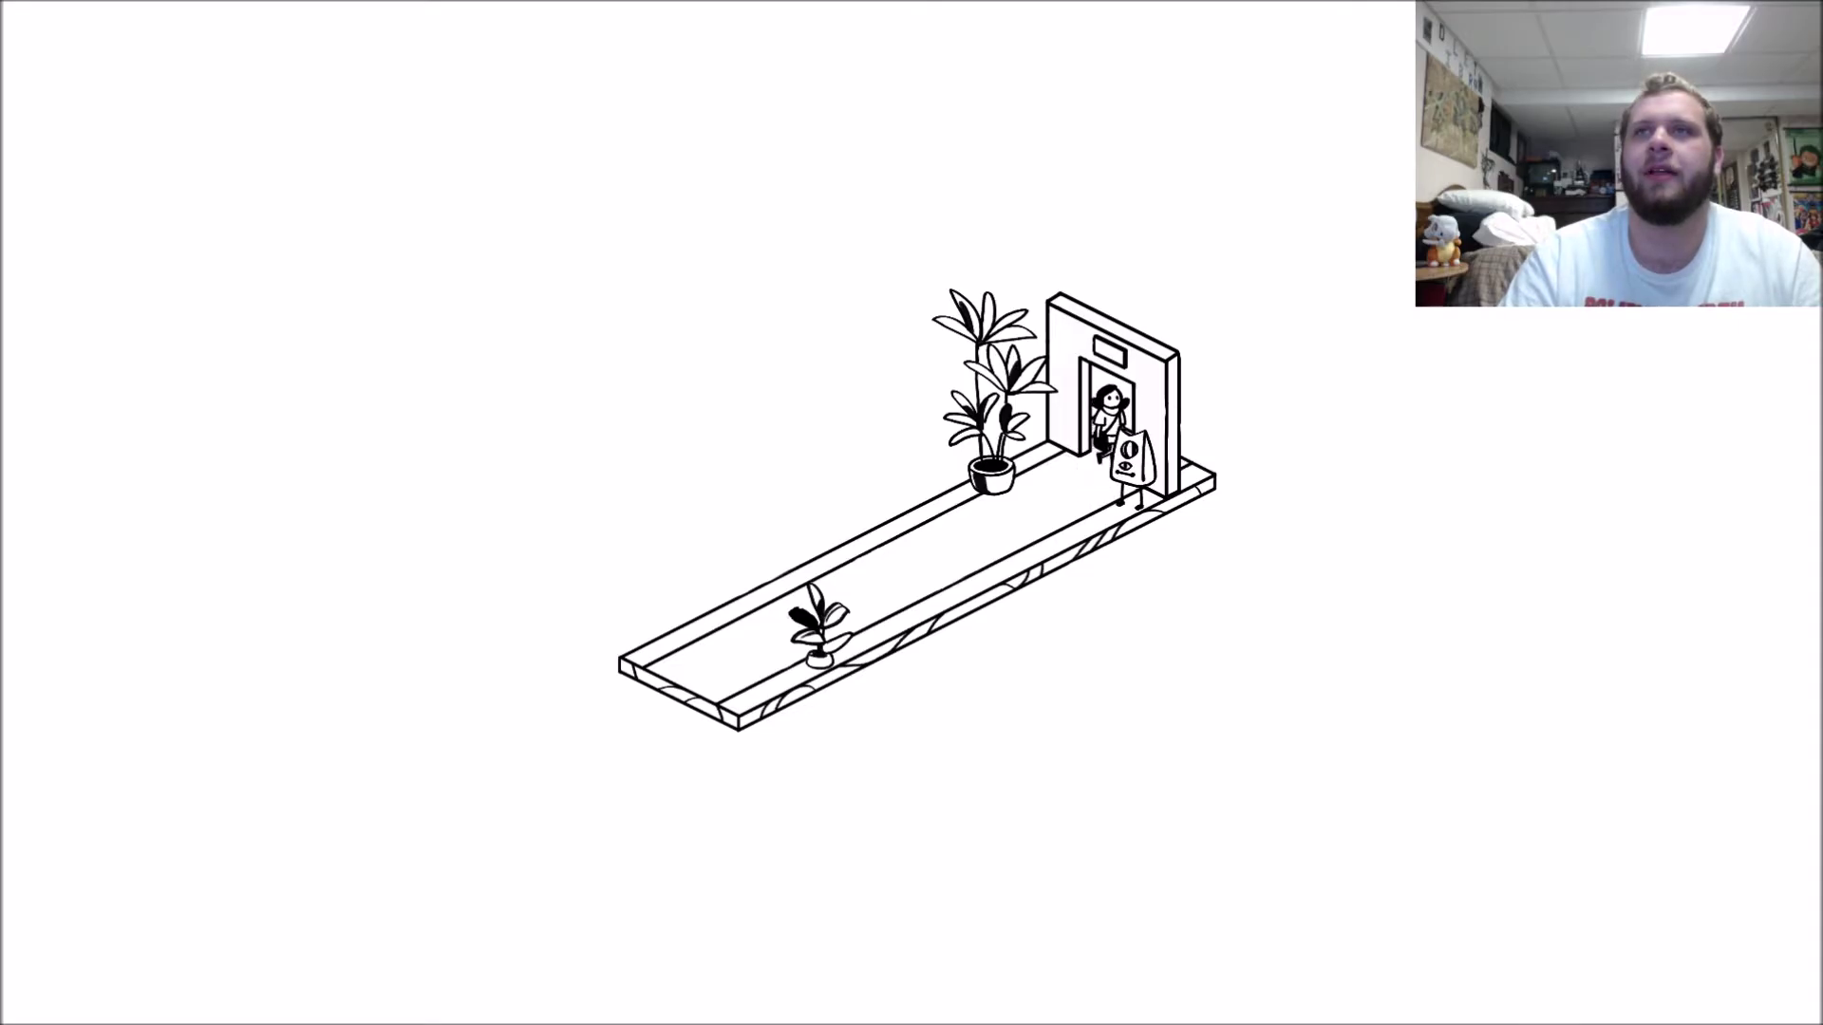